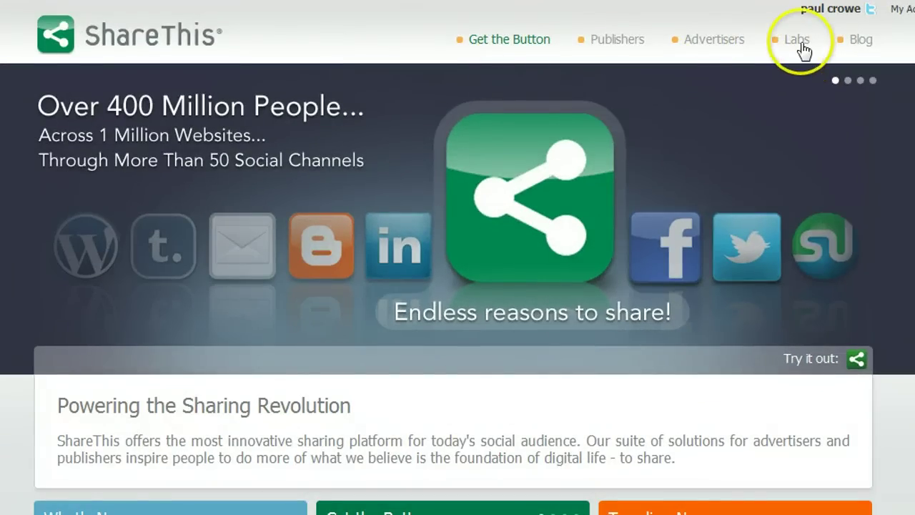
Go to ShareThis Labs and choose Get It Now for HoveringButtons - Beta.
click(799, 42)
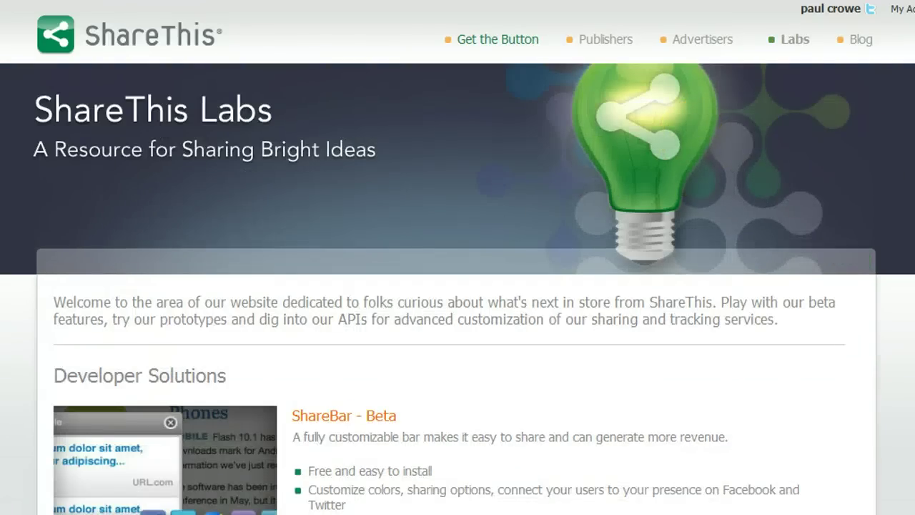
scroll(458, 257, down, 6)
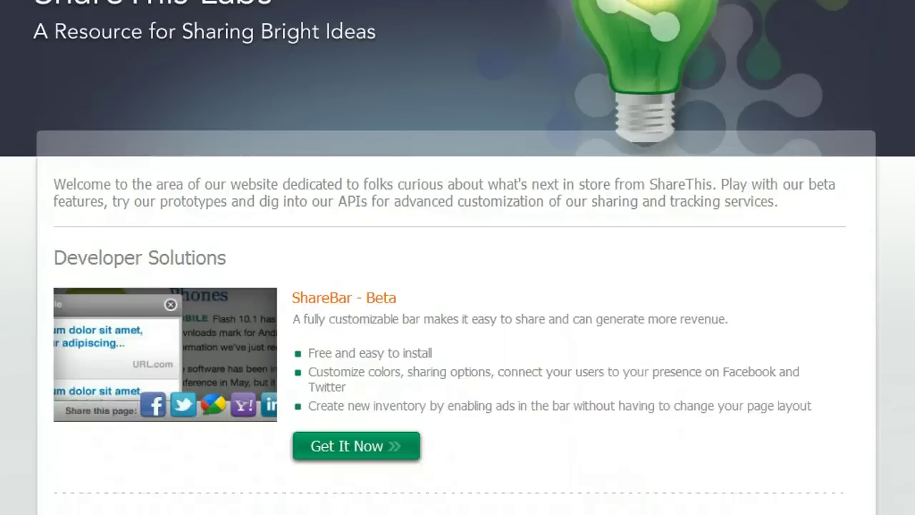
scroll(458, 257, down, 1)
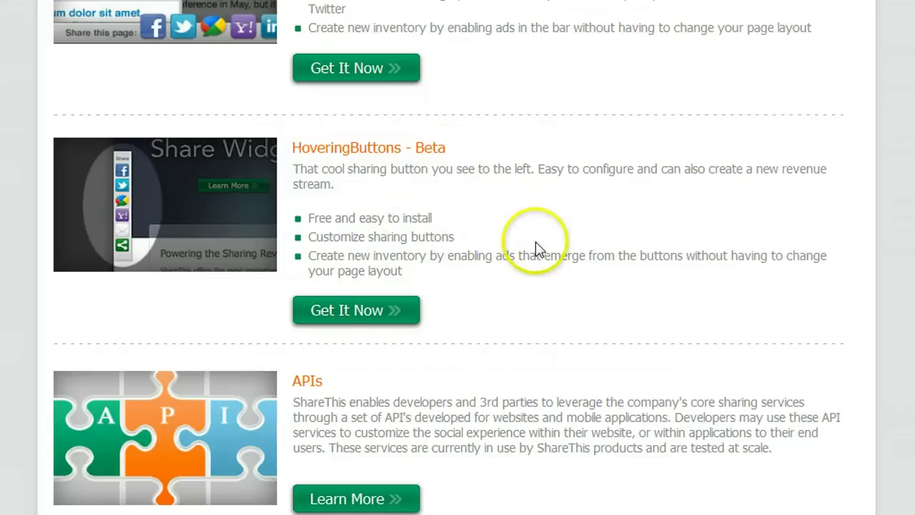
click(350, 312)
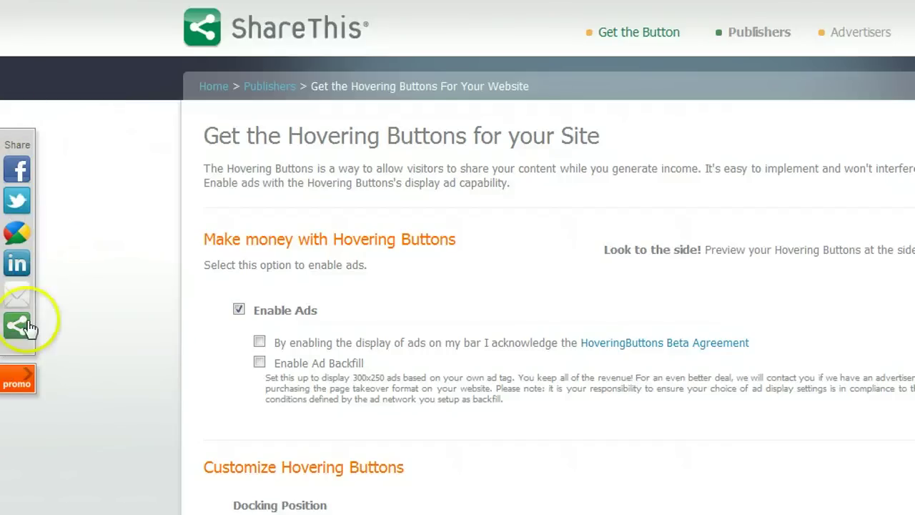
scroll(548, 286, down, 8)
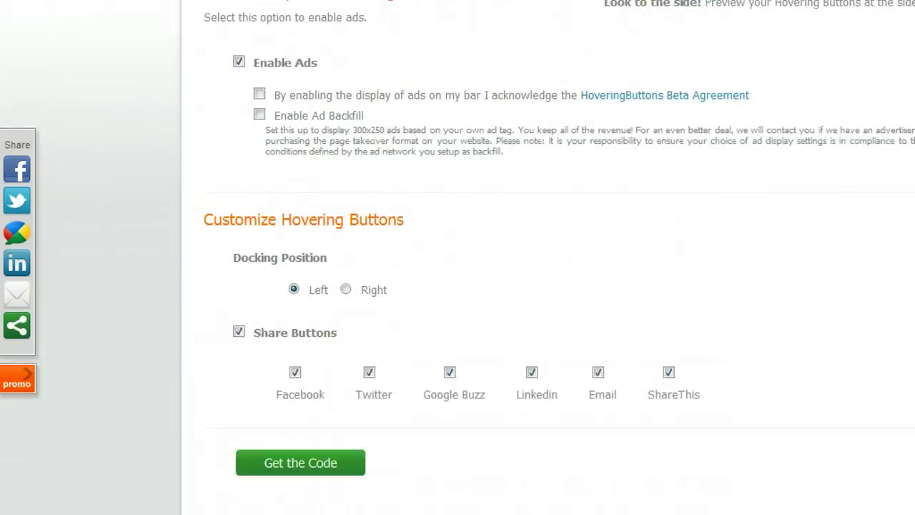
scroll(256, 221, up, 9)
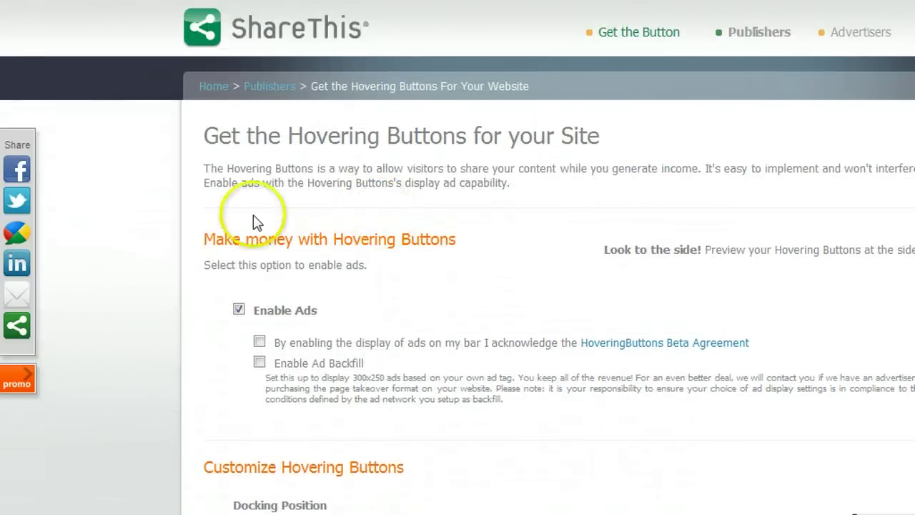
click(19, 202)
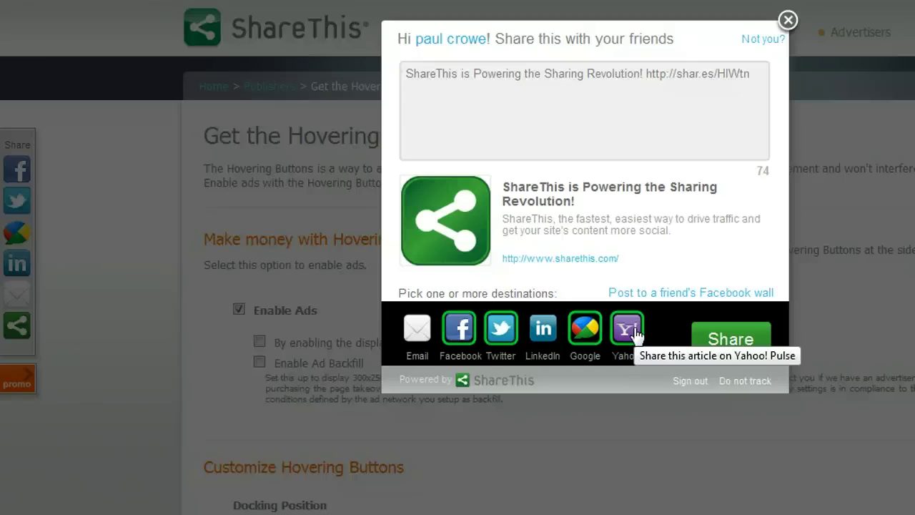
click(788, 20)
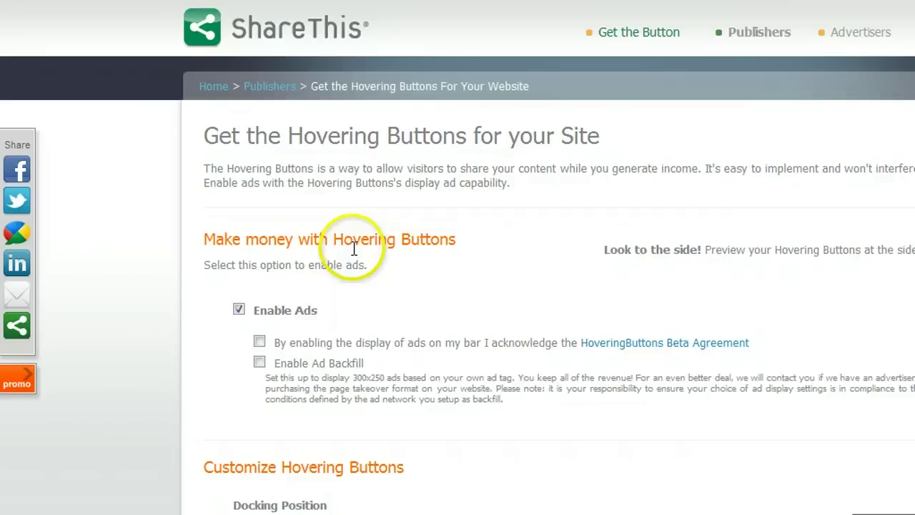
scroll(457, 286, down, 2)
scroll(458, 286, up, 2)
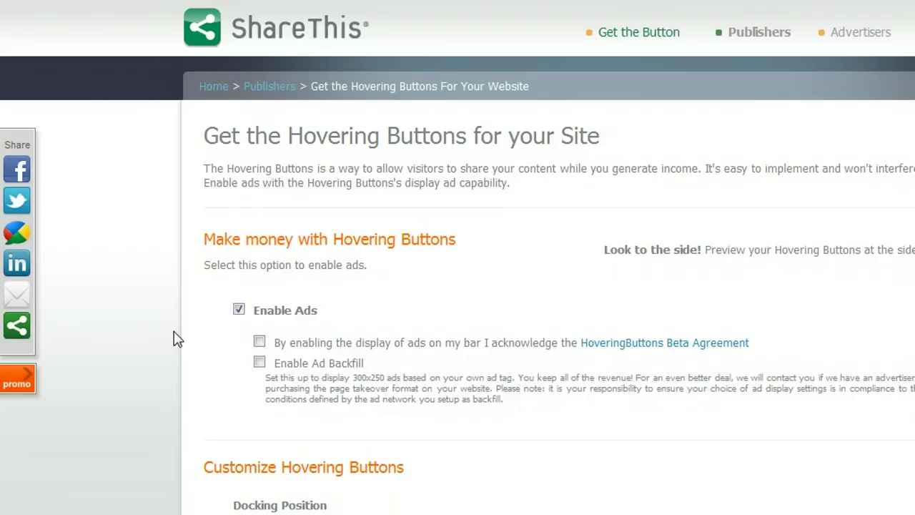
click(34, 389)
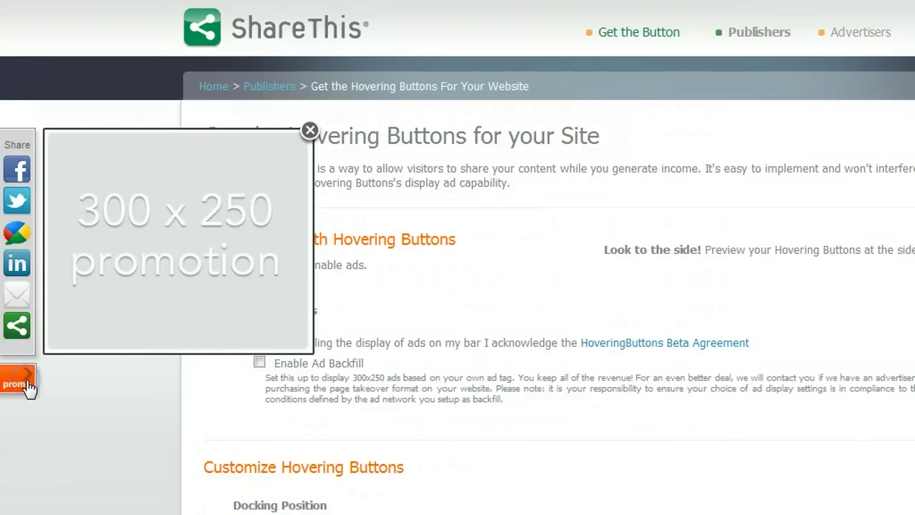
click(309, 132)
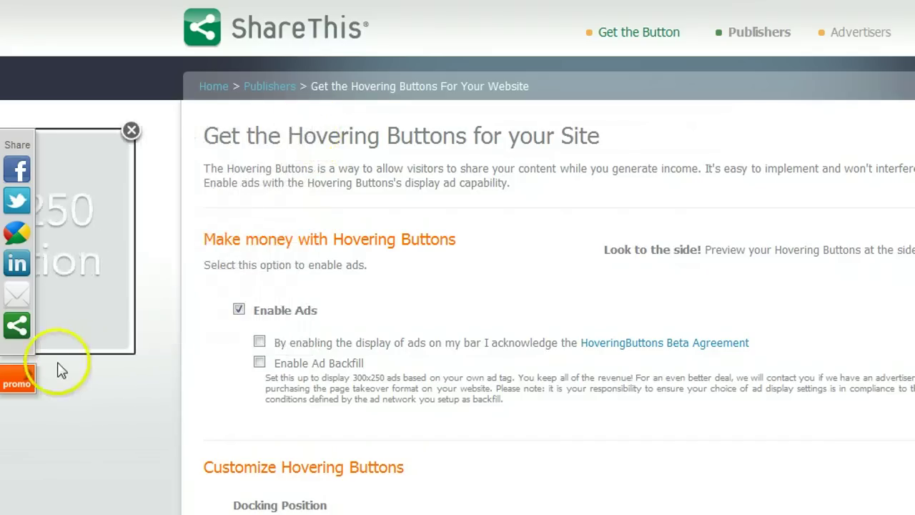
click(24, 385)
click(296, 133)
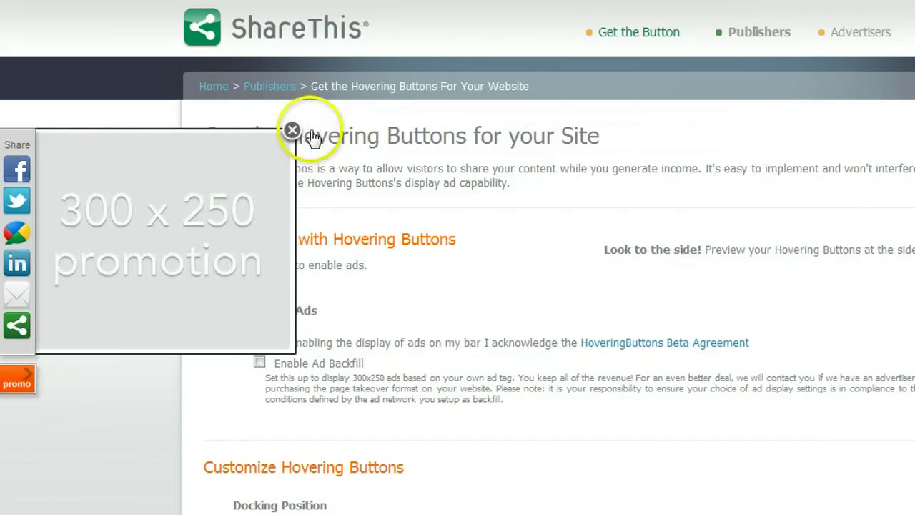
click(554, 238)
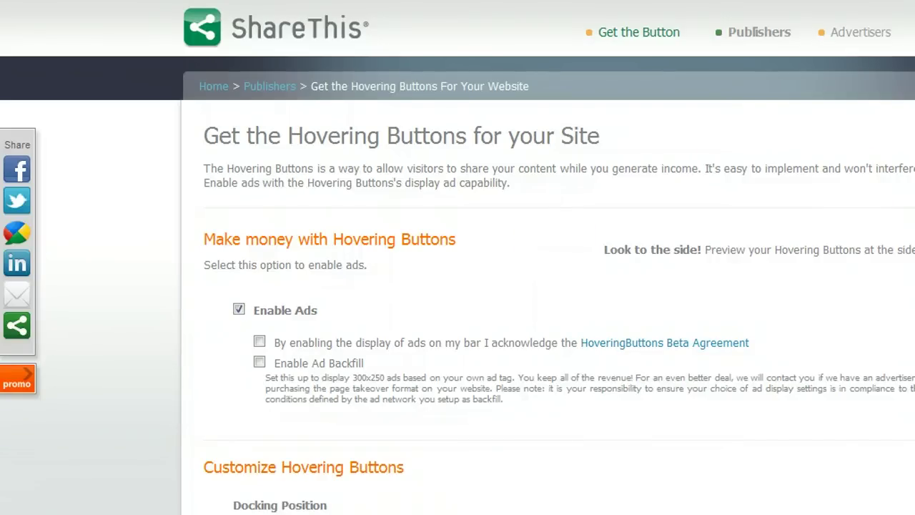
click(21, 383)
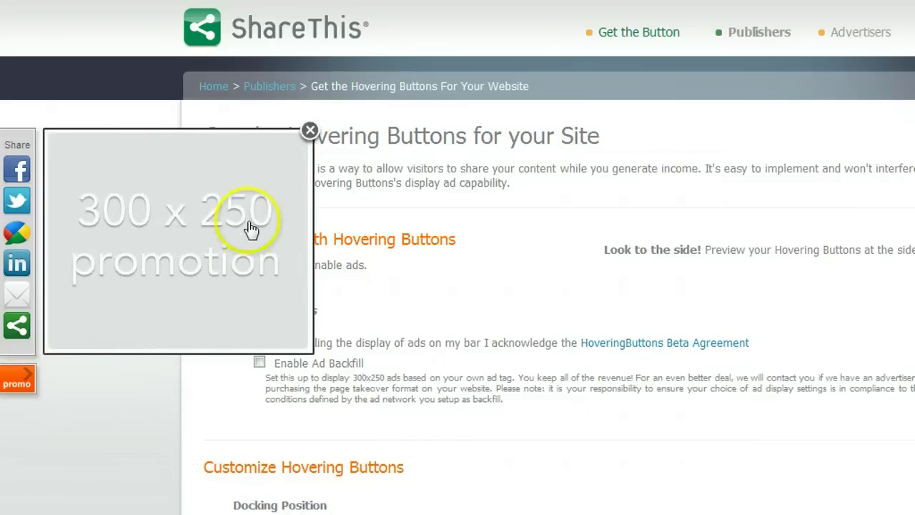
click(301, 148)
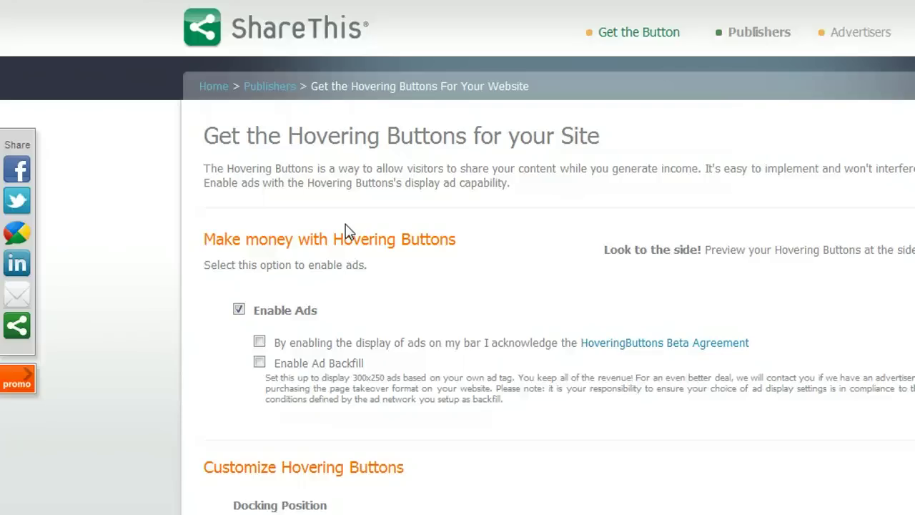
click(31, 385)
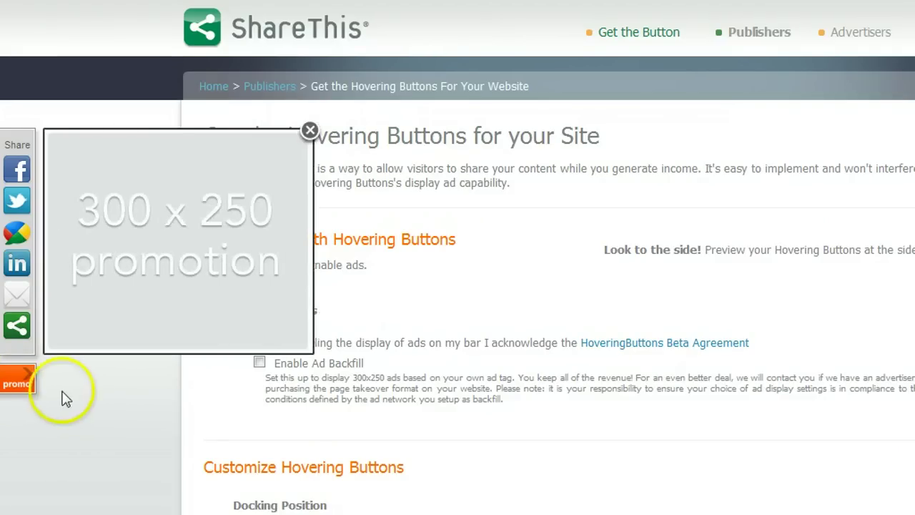
click(309, 131)
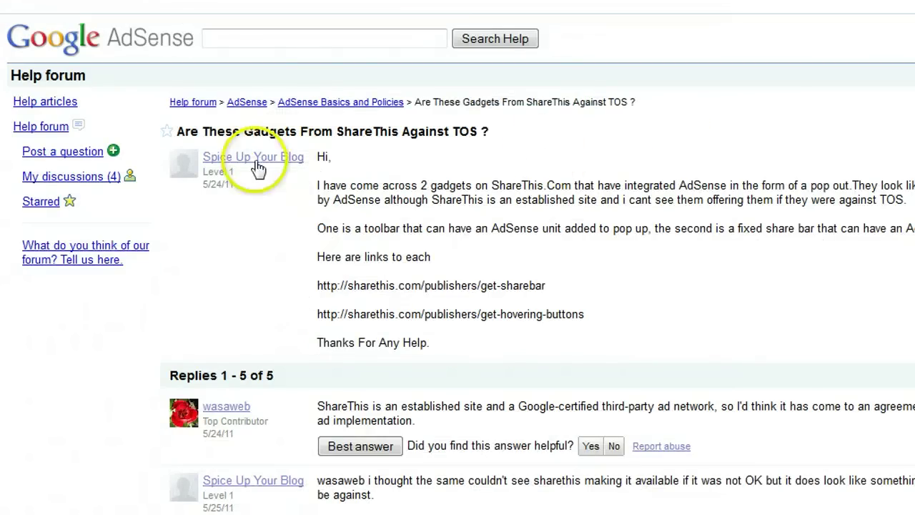
Highlight the forum reply calling ShareThis an established, Google-certified third-party ad network.
drag(177, 130, 542, 131)
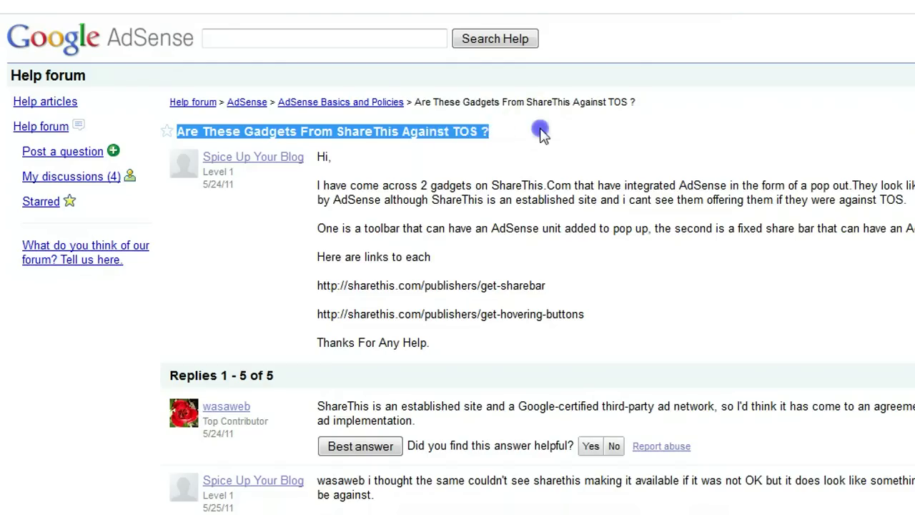
click(540, 129)
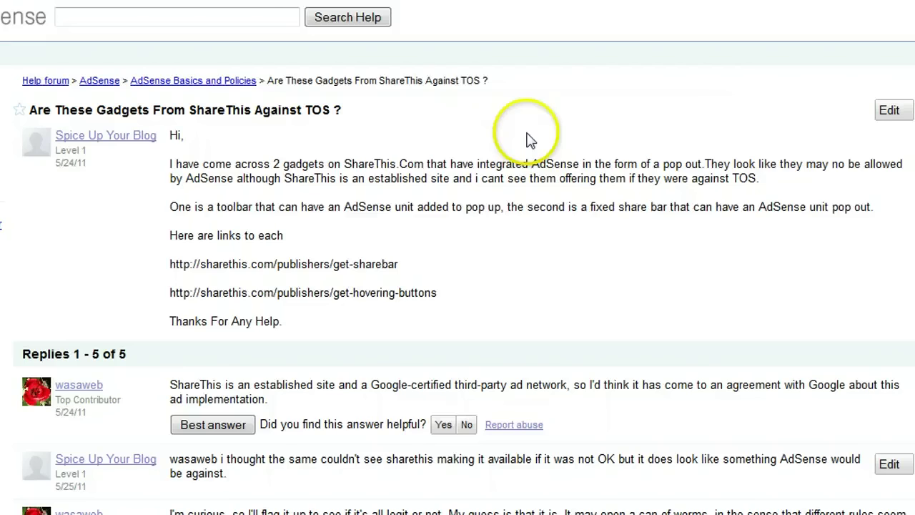
scroll(716, 169, down, 4)
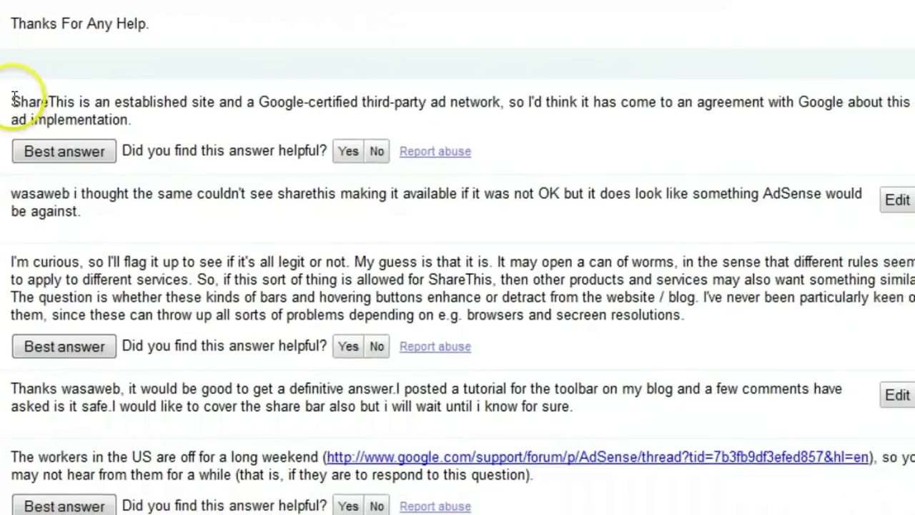
drag(13, 101, 182, 102)
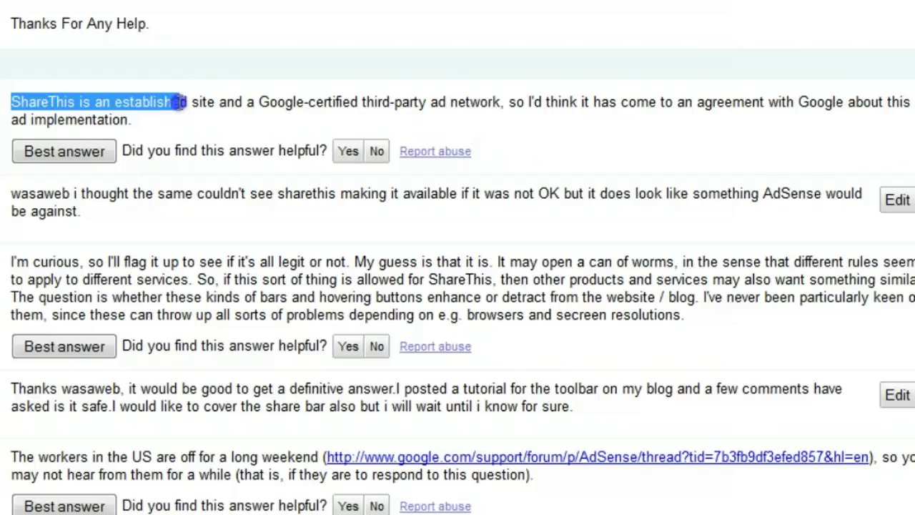
drag(181, 102, 816, 118)
Deselect the highlighted ShareThis reply in the forum thread.
click(704, 118)
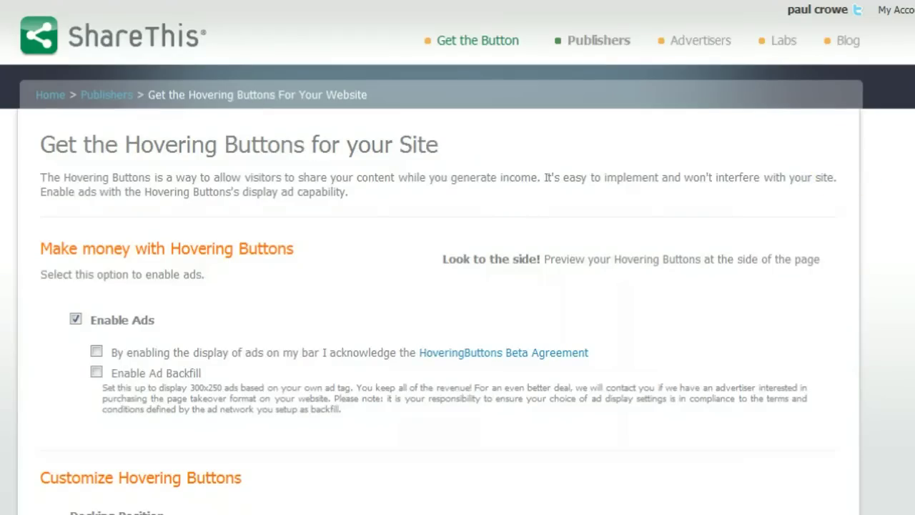
Uncheck Enable Ads under Make money with Hovering Buttons.
scroll(457, 286, down, 3)
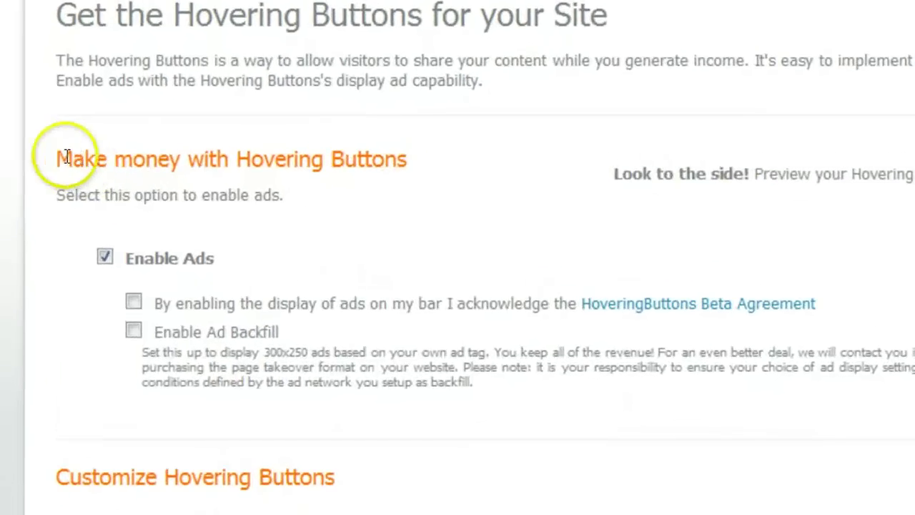
drag(64, 158, 409, 167)
click(414, 169)
click(106, 257)
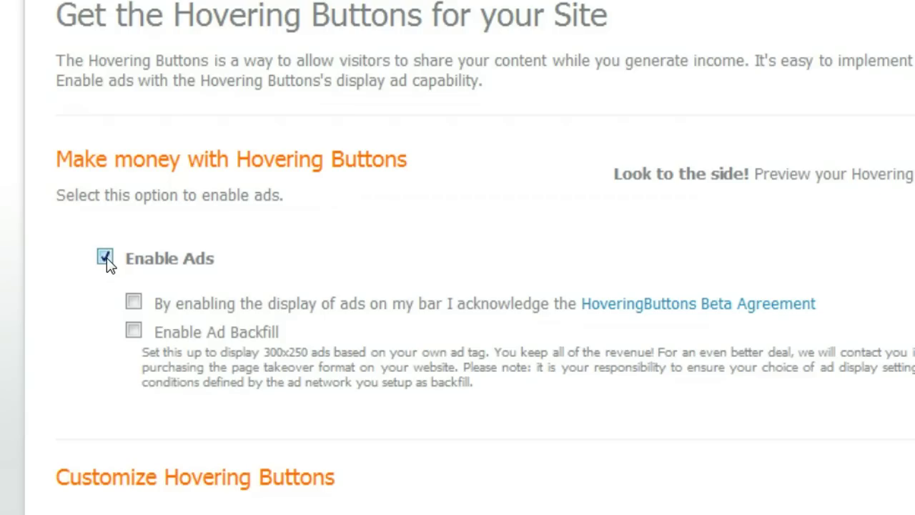
click(106, 258)
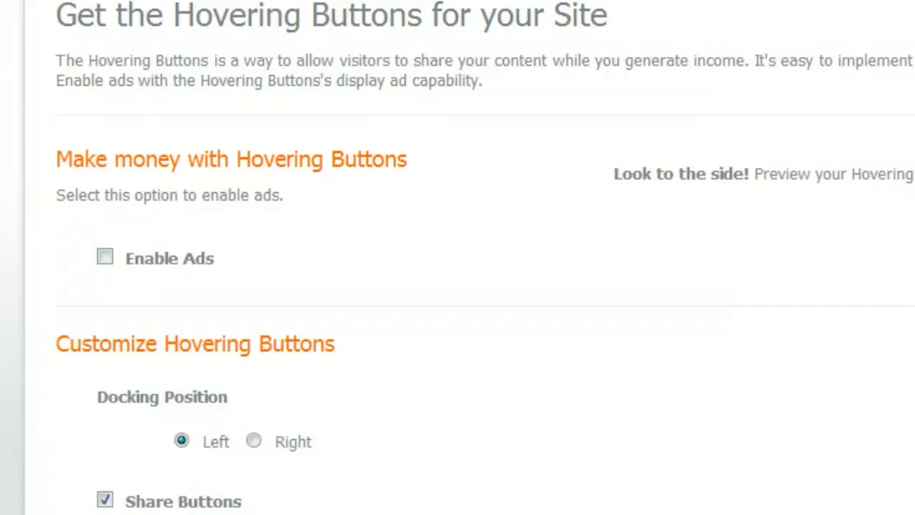
Keep Left docking and Share Buttons with all six services, then generate the code.
scroll(642, 284, down, 3)
click(642, 285)
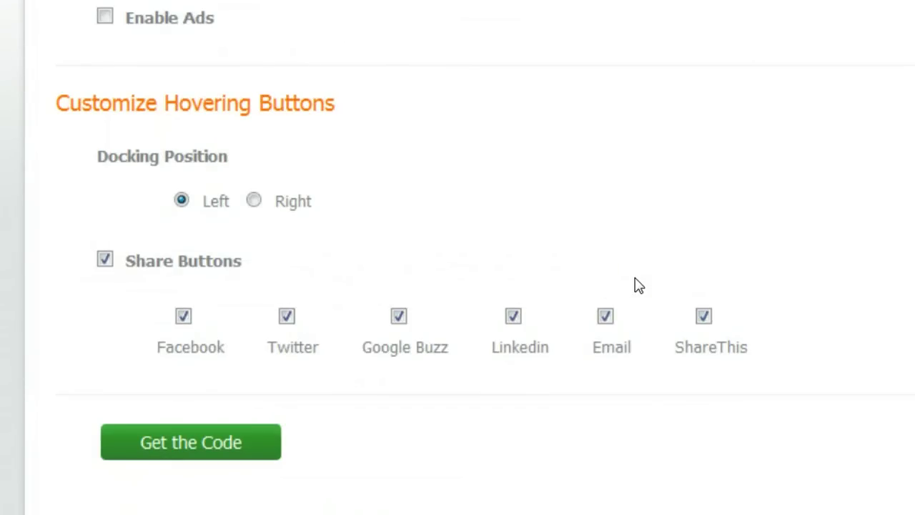
click(254, 201)
click(184, 203)
click(107, 264)
click(106, 263)
click(111, 266)
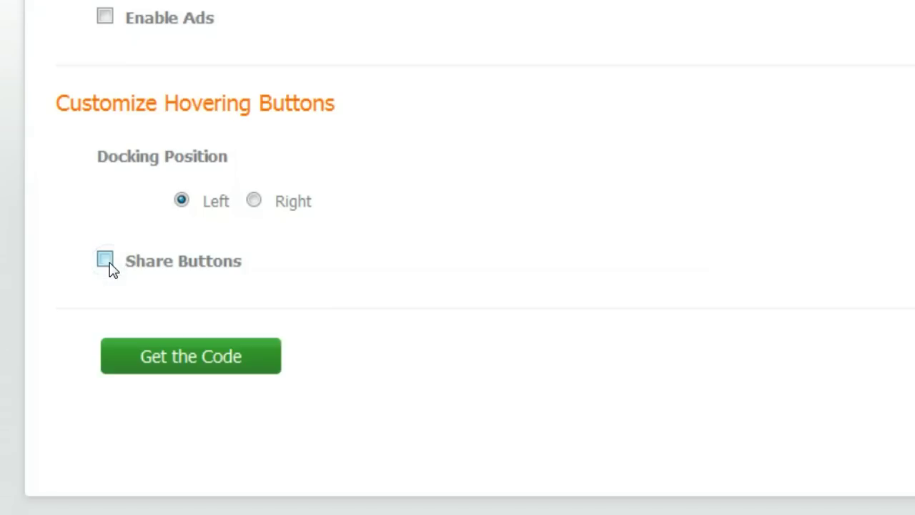
click(107, 261)
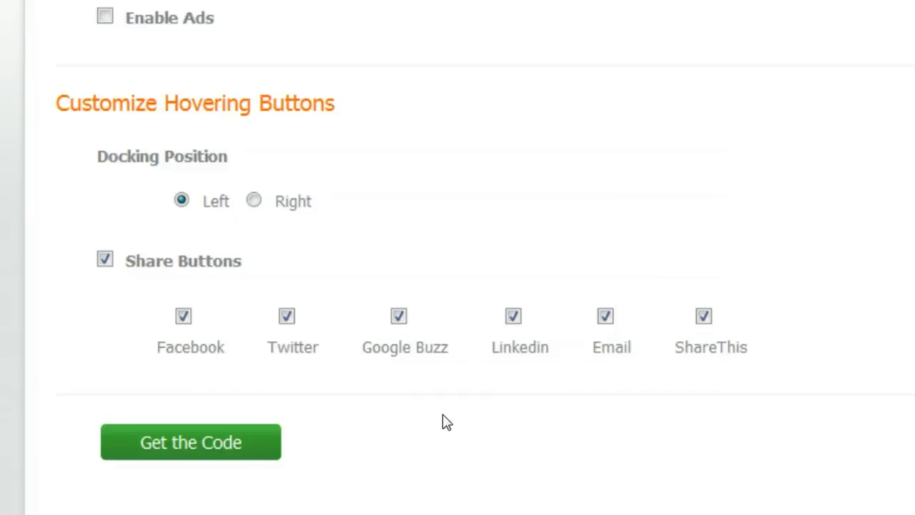
click(225, 448)
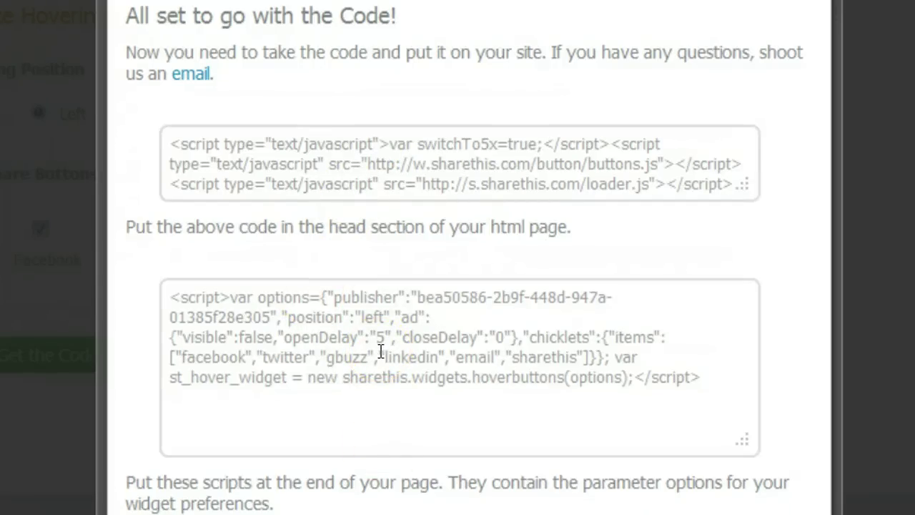
Point out that the first code block belongs in the page's head section.
click(351, 232)
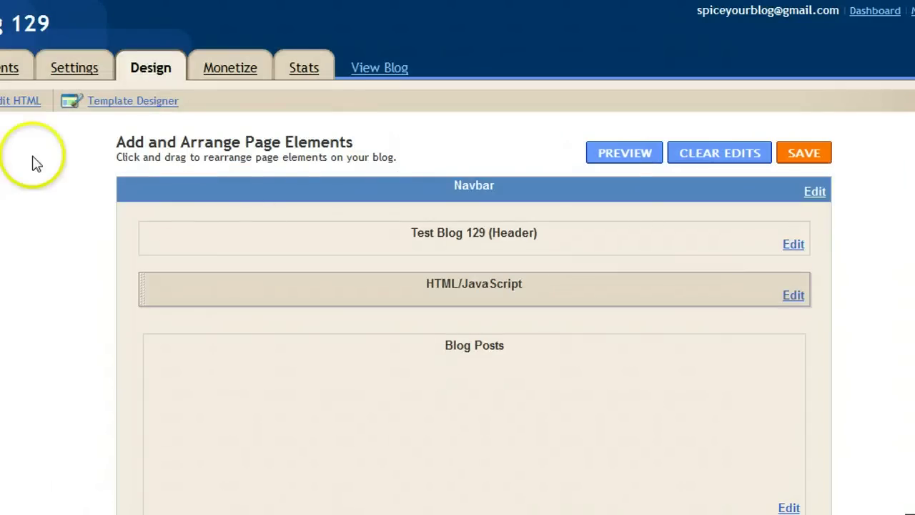
Open the Edit HTML template editor for Test Blog 129.
click(29, 103)
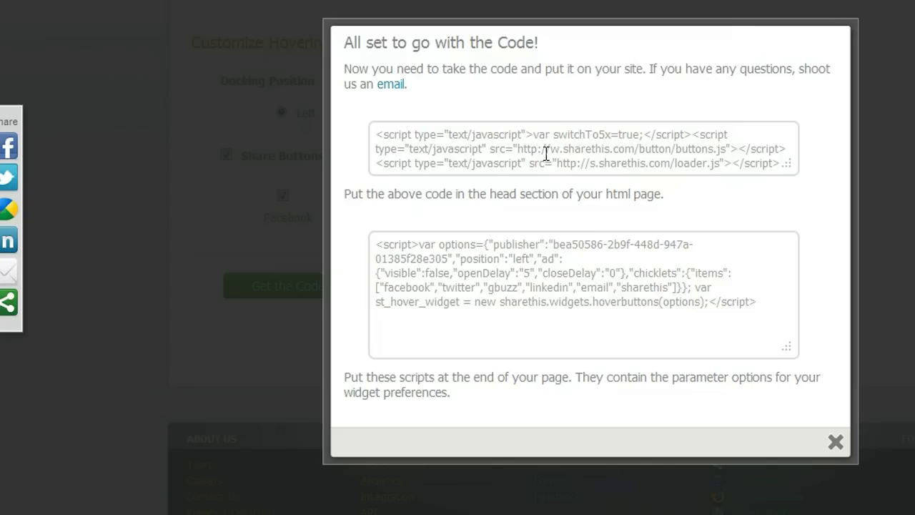
Select all of the head-section script code and copy it.
click(534, 152)
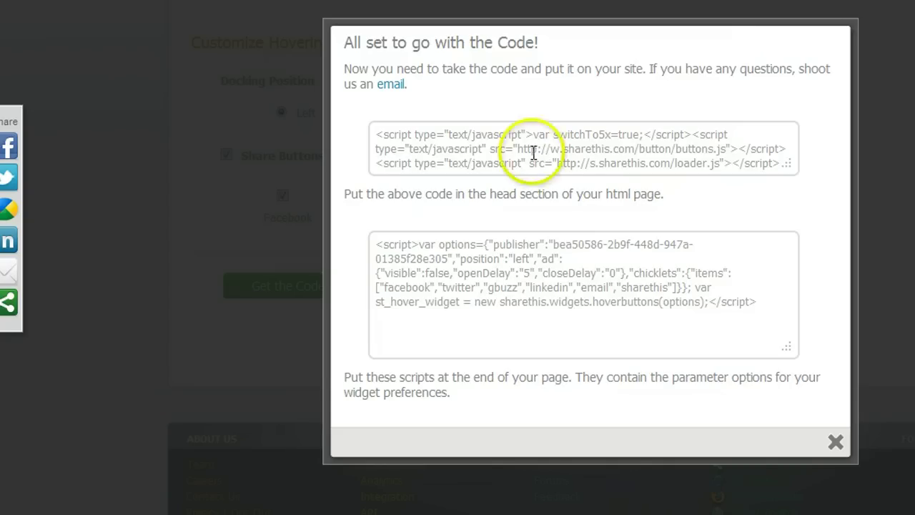
right_click(533, 152)
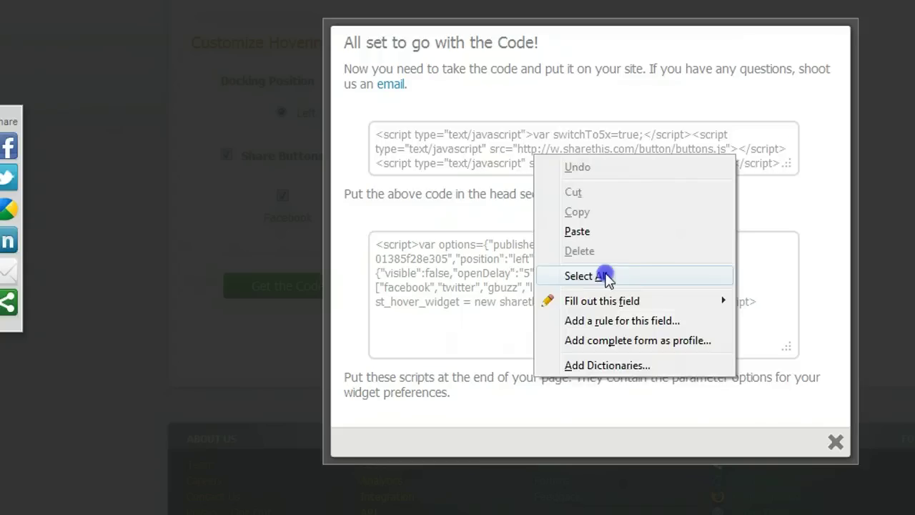
click(605, 273)
right_click(504, 156)
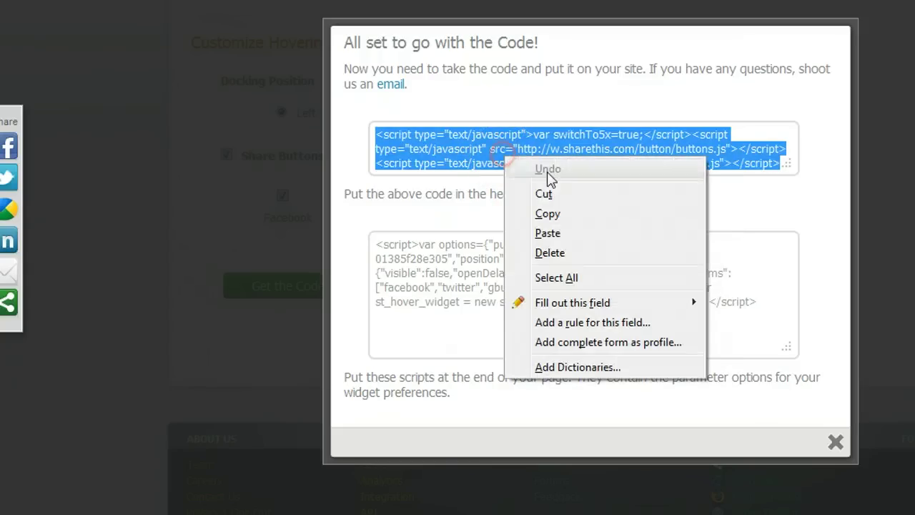
click(572, 214)
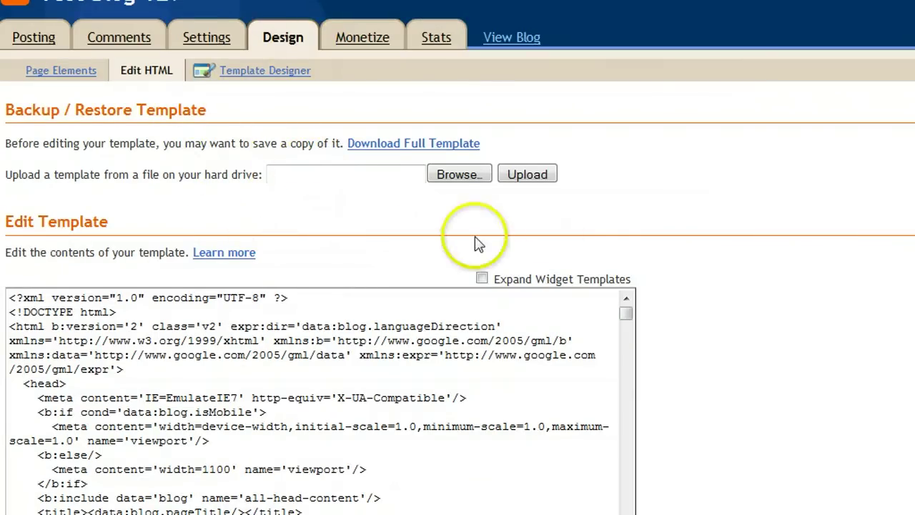
Find </head> in the template and paste the three ShareThis script lines just above it.
click(674, 226)
key(ctrl+f)
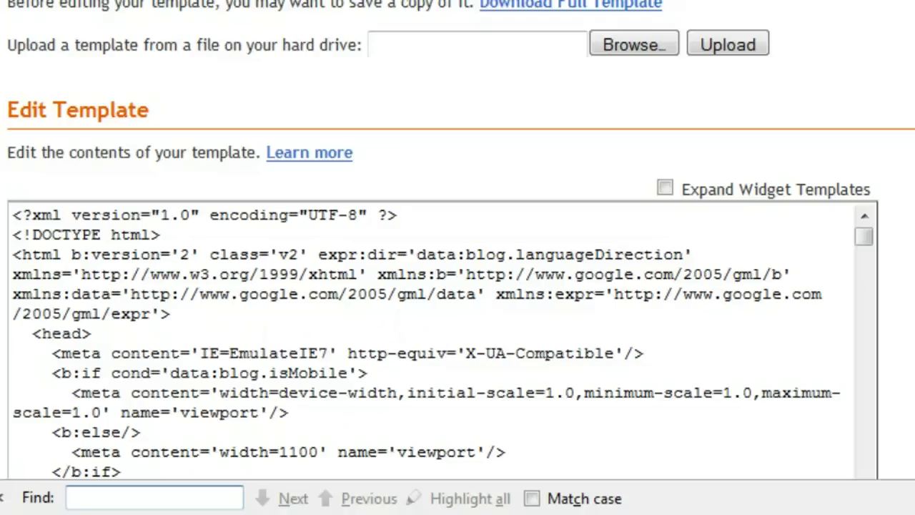
text(</h)
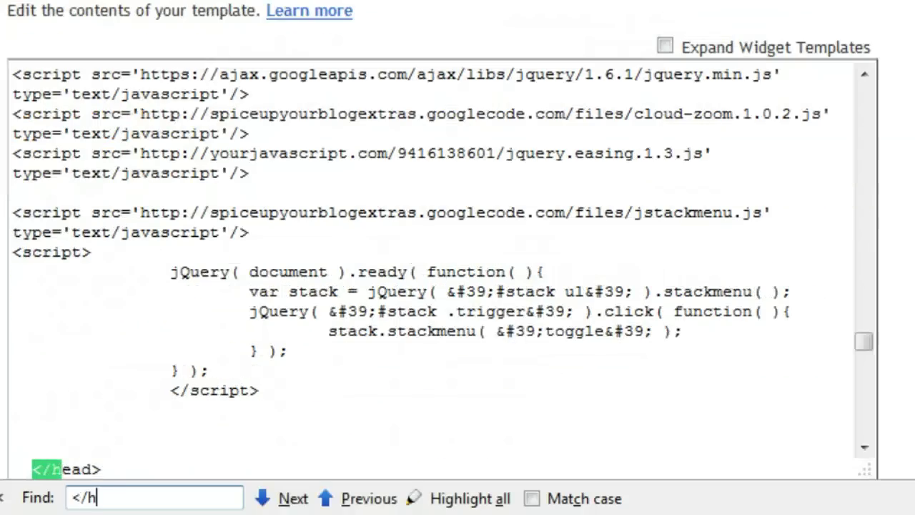
text(ead>)
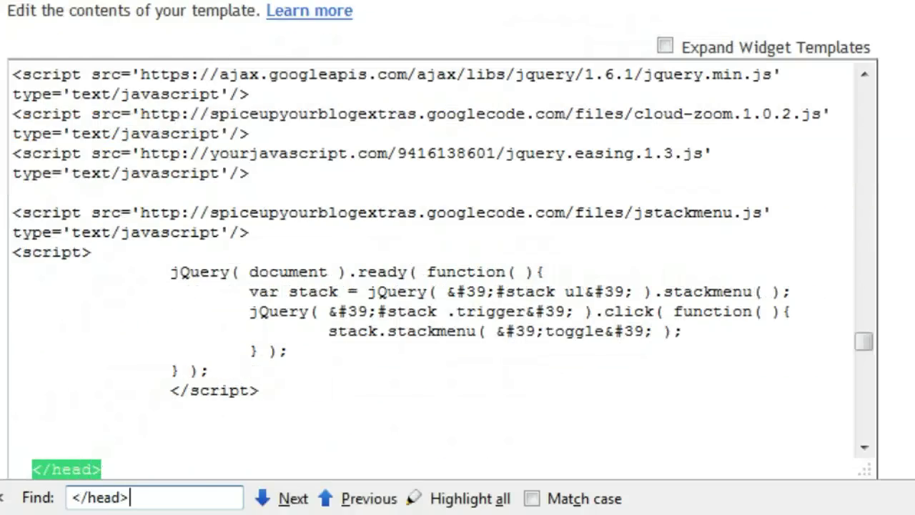
click(159, 494)
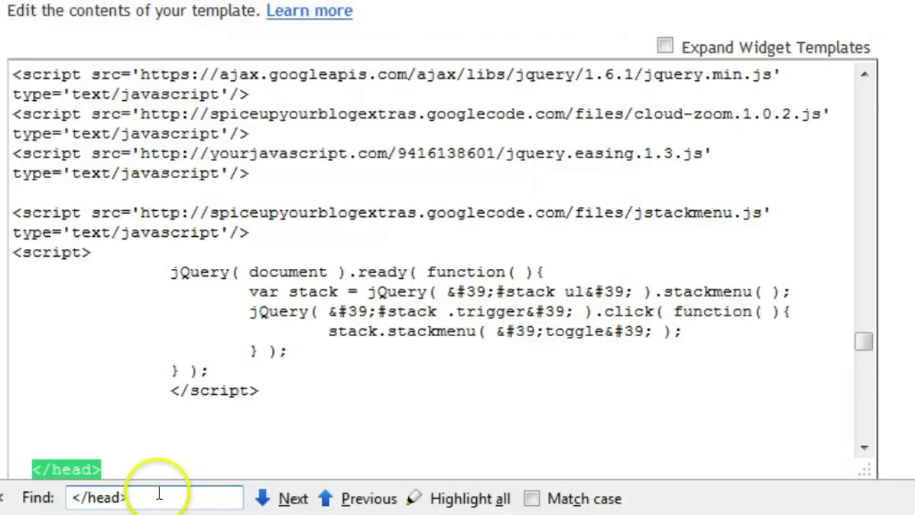
click(143, 425)
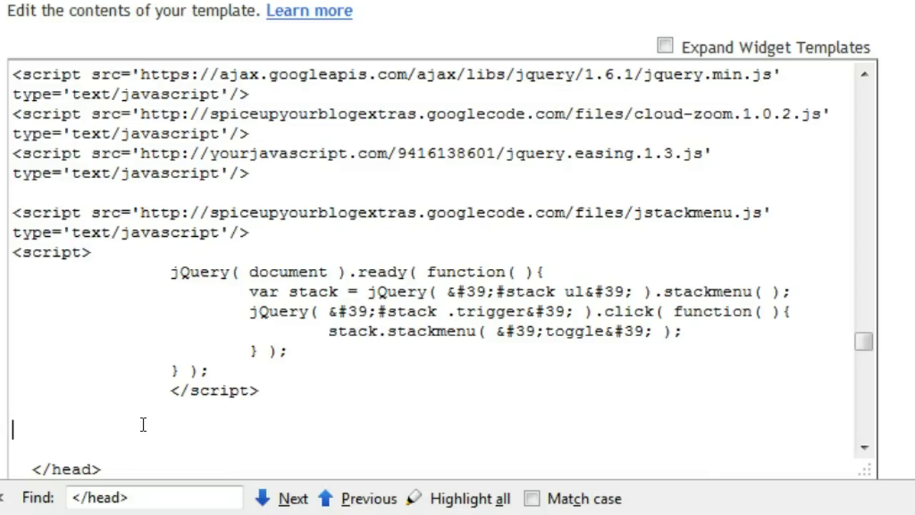
key(ctrl+v)
click(180, 422)
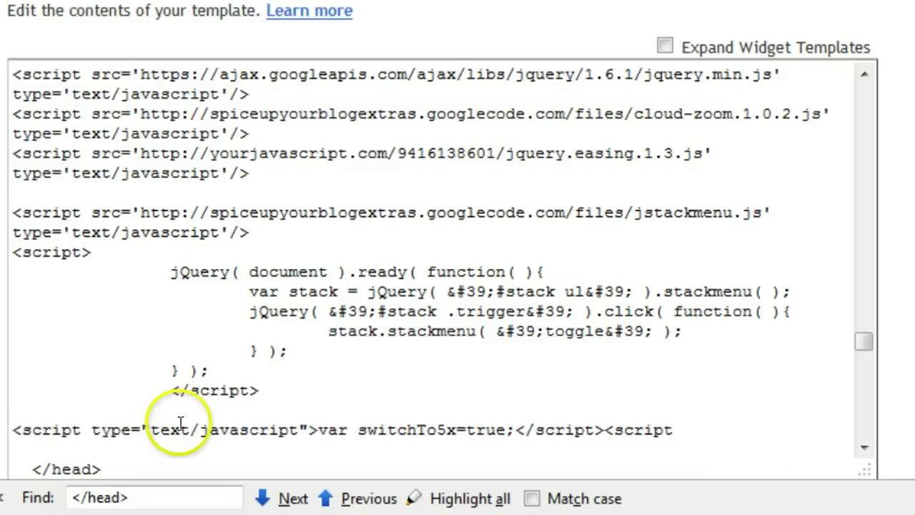
click(865, 447)
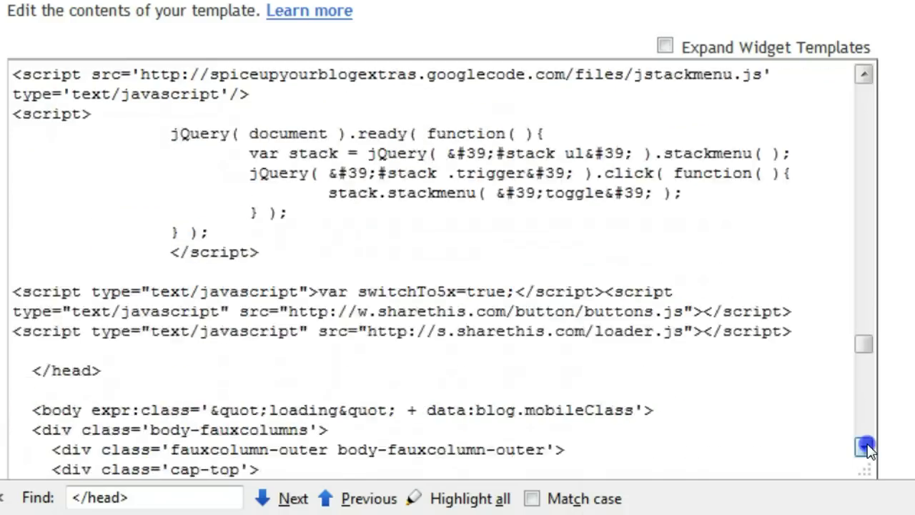
drag(22, 192, 150, 211)
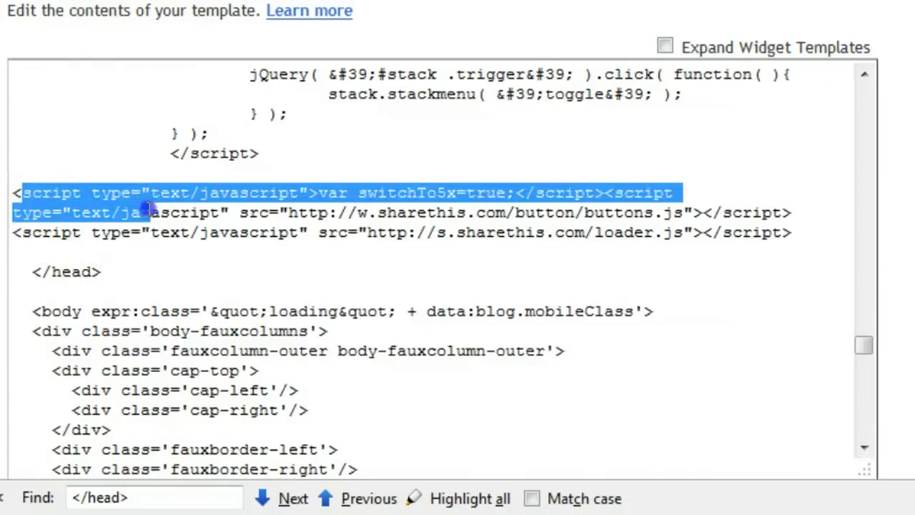
drag(35, 270, 45, 259)
click(180, 256)
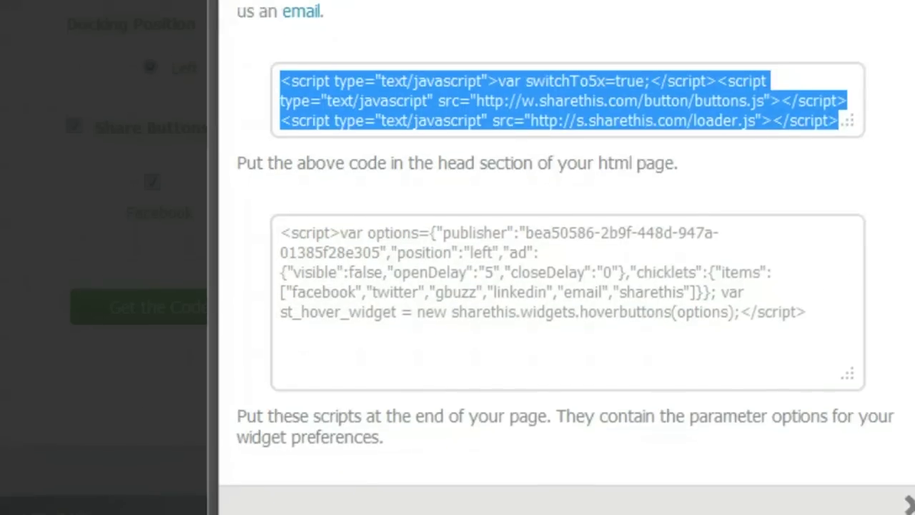
Select and copy the whole end-of-page options script from the second code box.
drag(281, 234, 556, 273)
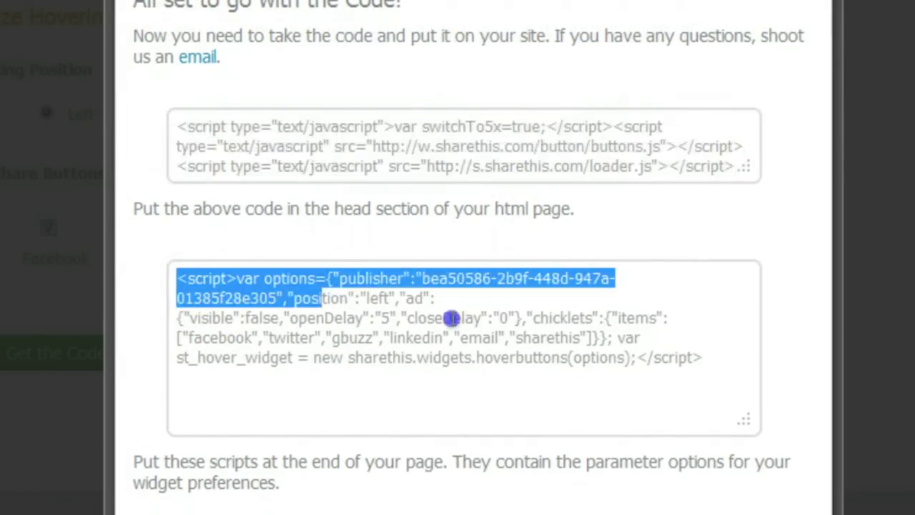
drag(452, 319, 746, 379)
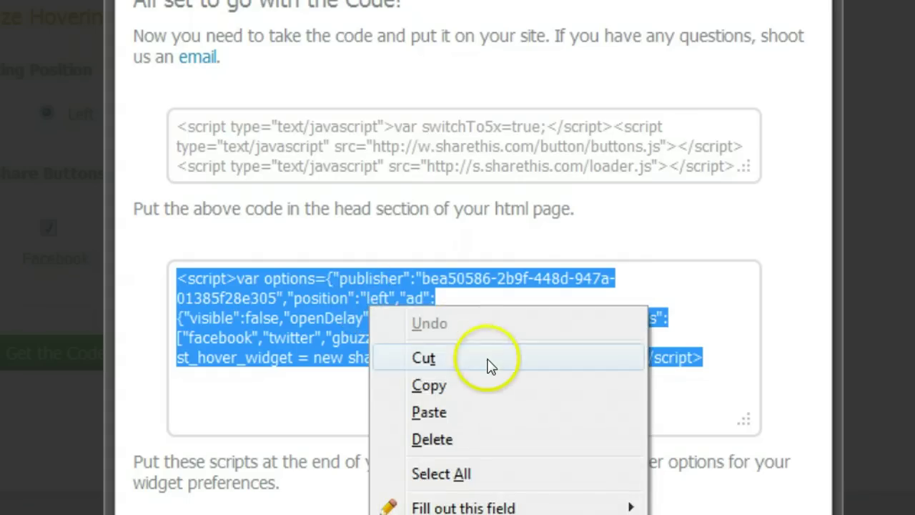
click(499, 384)
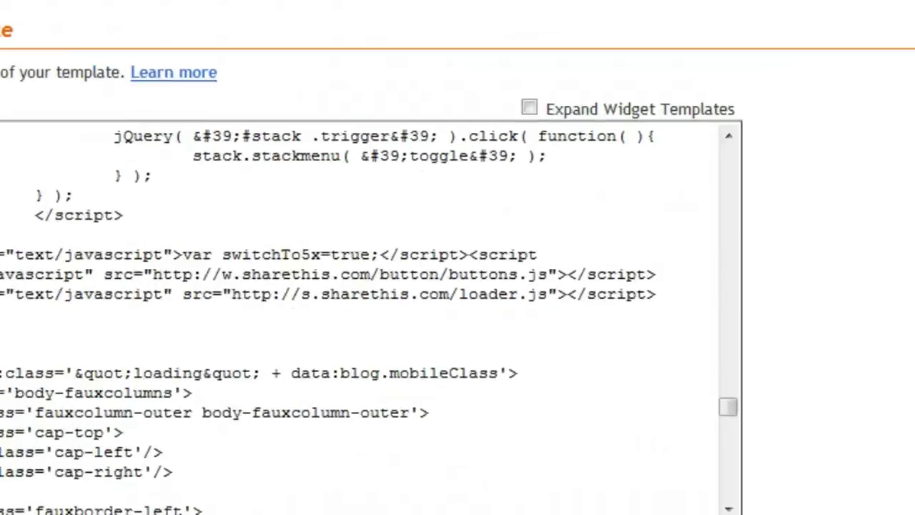
click(500, 144)
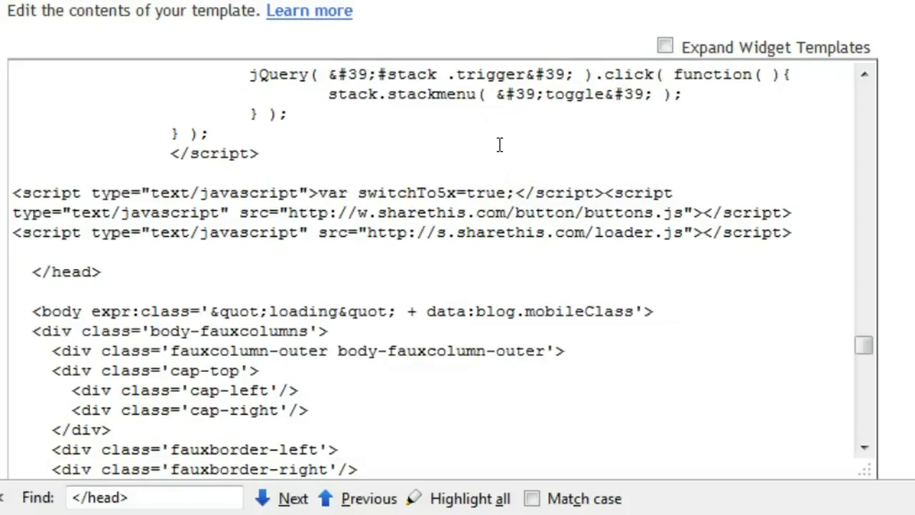
Find </body> in the template, paste the hovering-buttons options script right above it, and save.
key(ctrl+f)
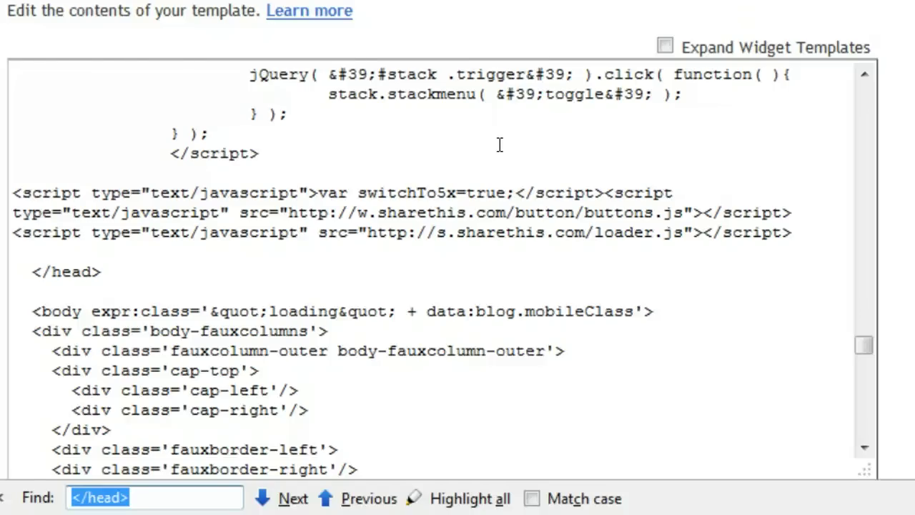
text(</body)
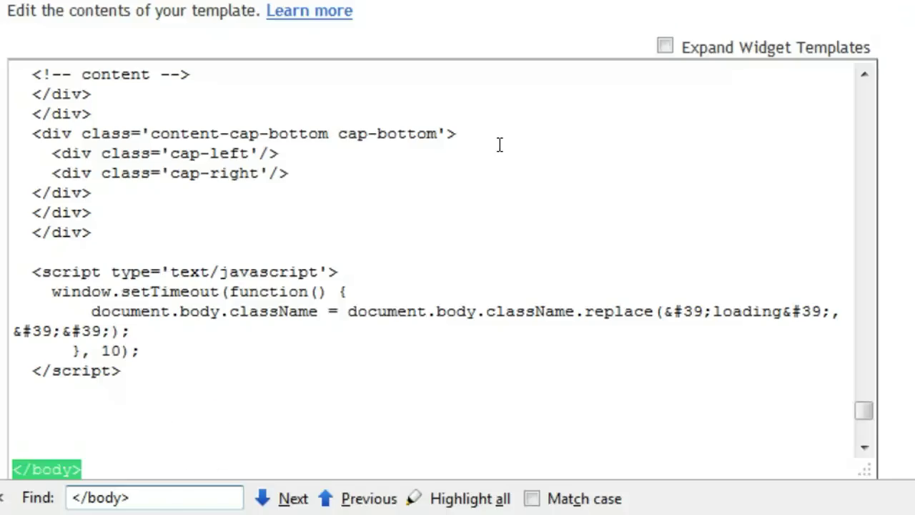
click(111, 418)
key(ctrl+v)
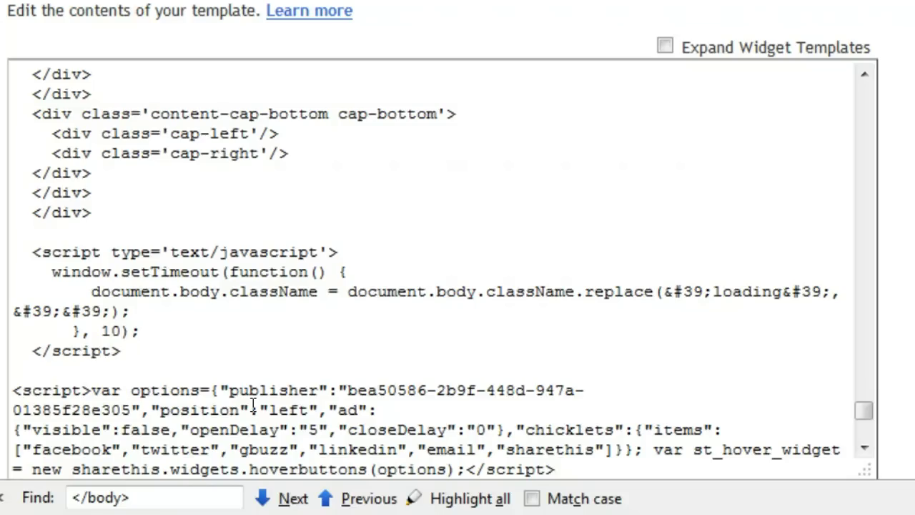
scroll(443, 250, down, 2)
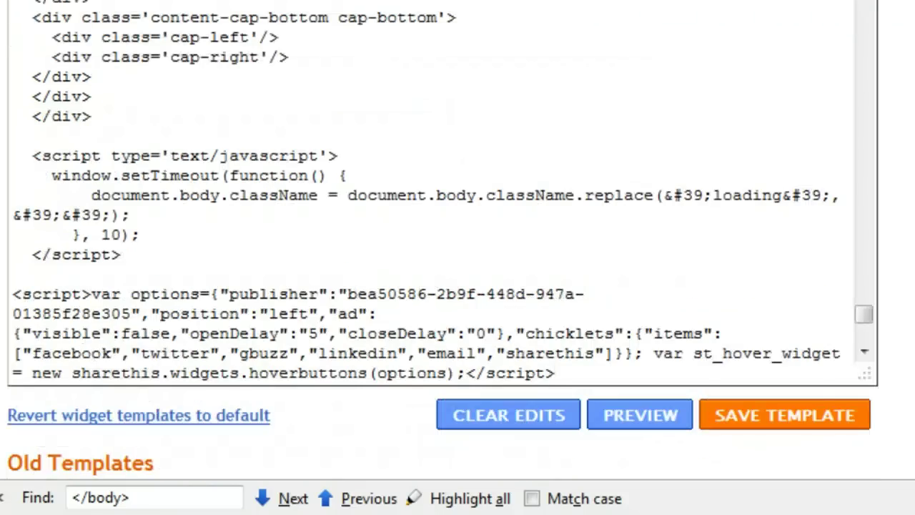
click(836, 422)
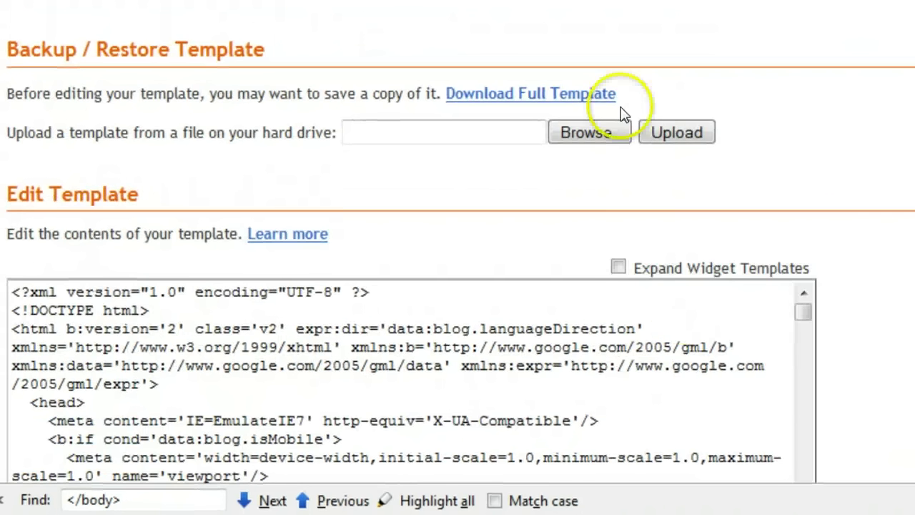
Scroll through Test Blog 129's posts to check the left-docked share bar, then go back to the top.
scroll(622, 100, up, 3)
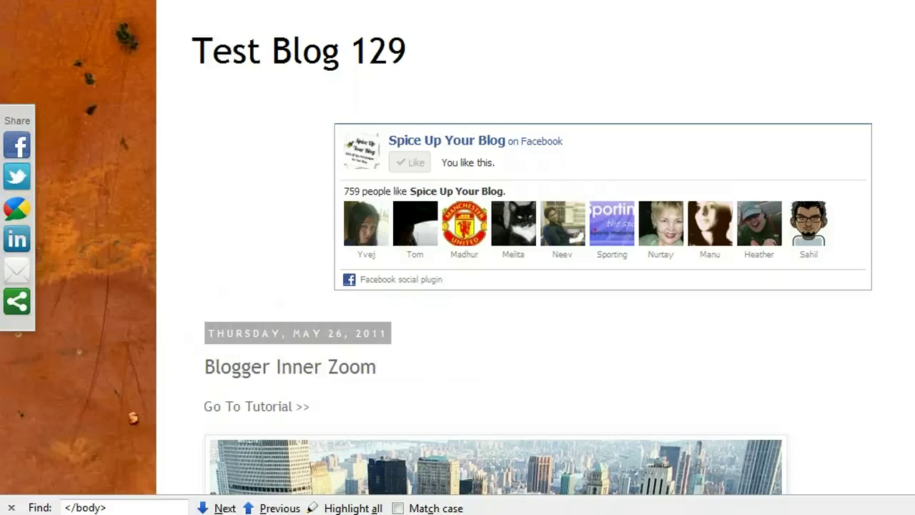
scroll(536, 250, down, 20)
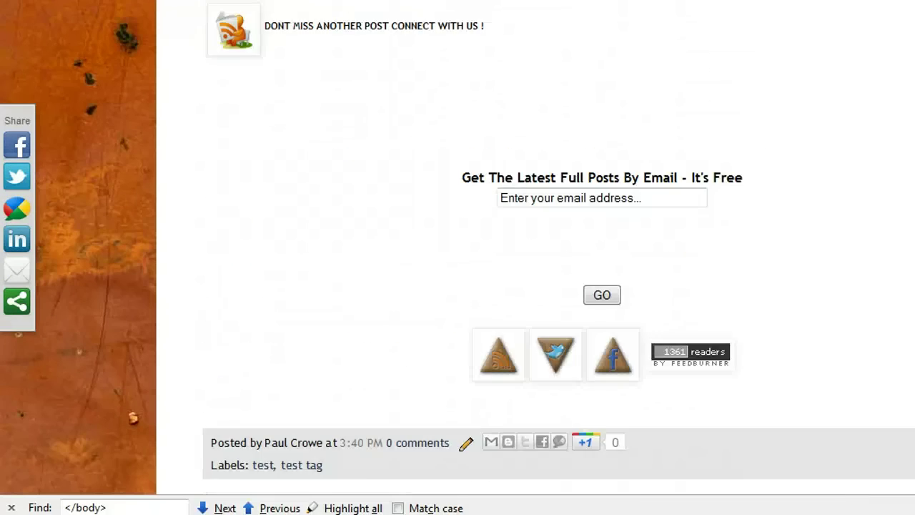
key(Home)
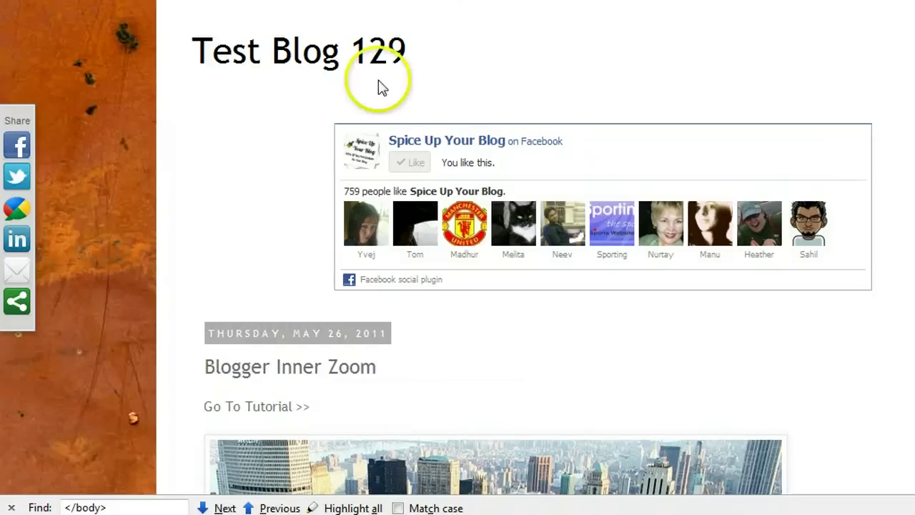
From the green ShareThis icon on the left bar, show More services and scroll the list.
click(22, 302)
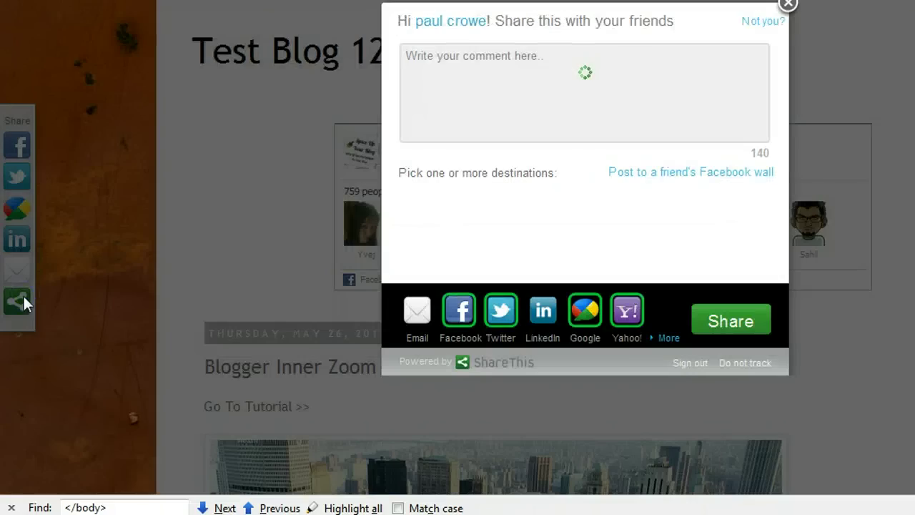
click(673, 340)
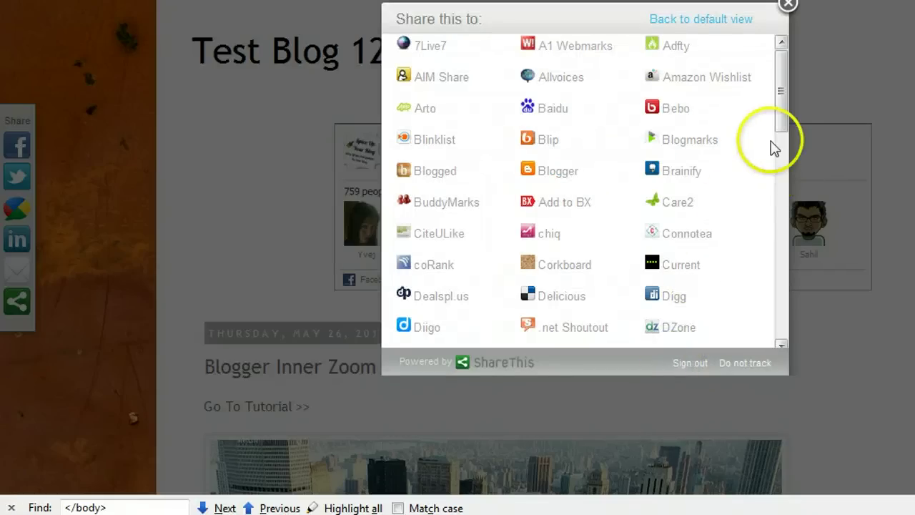
drag(781, 100, 772, 263)
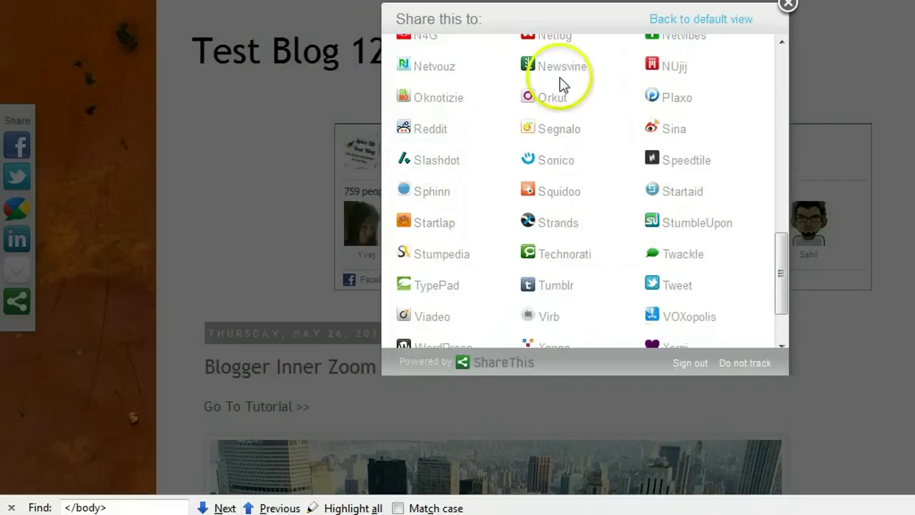